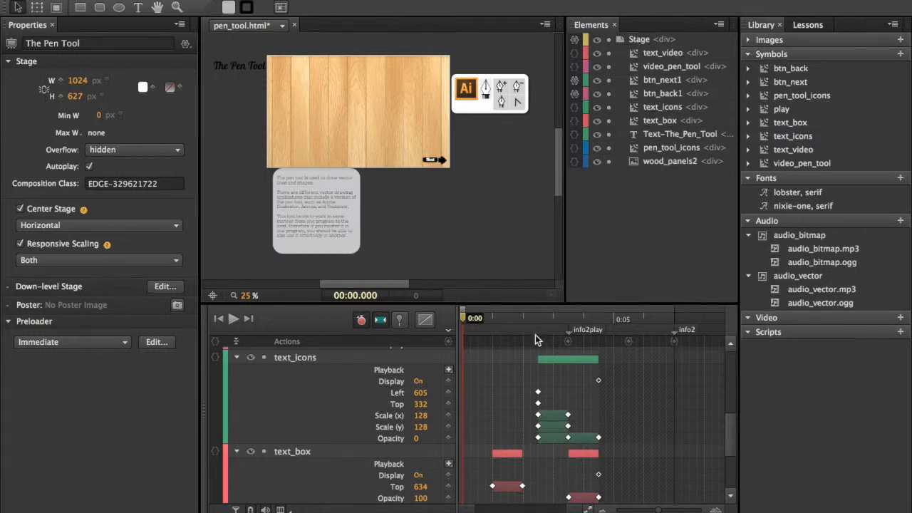
# View the click action code of btn_next1 and the compositionReady code of the Stage, leaving both unchanged
pyautogui.click(574, 81)
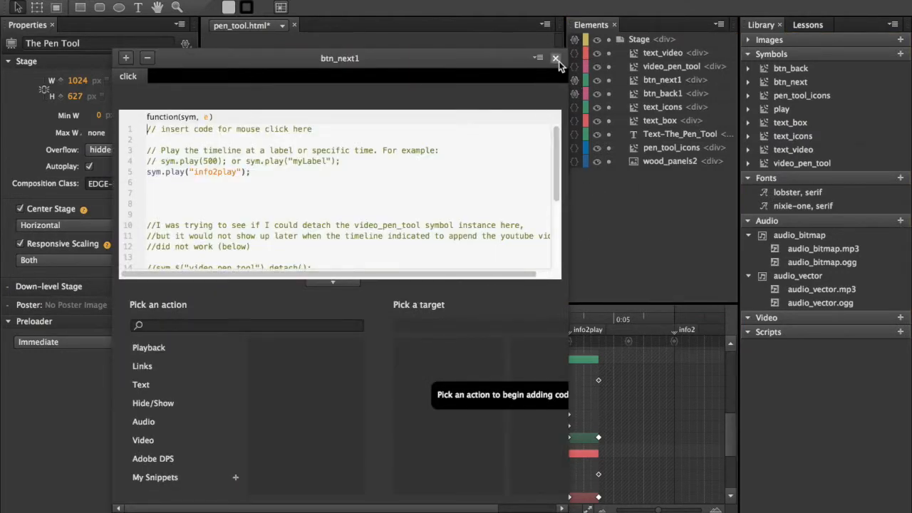
pyautogui.click(555, 59)
pyautogui.click(575, 42)
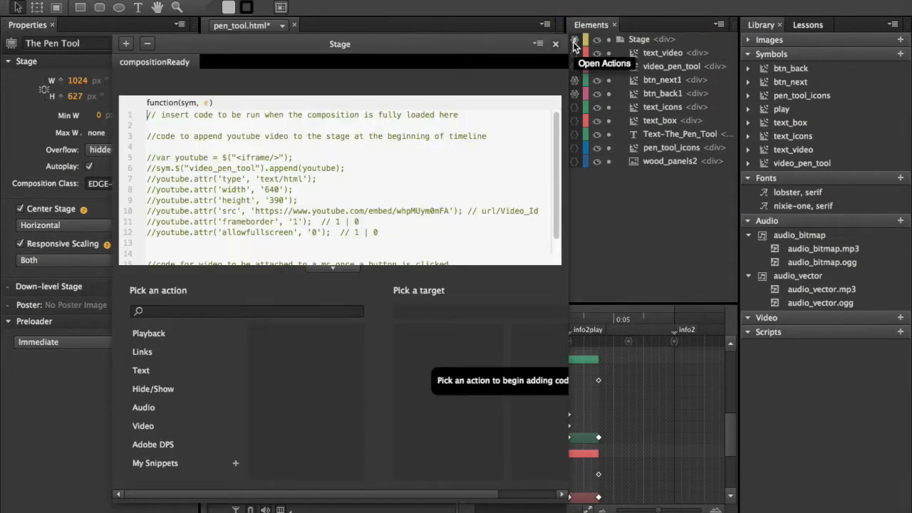
pyautogui.click(558, 45)
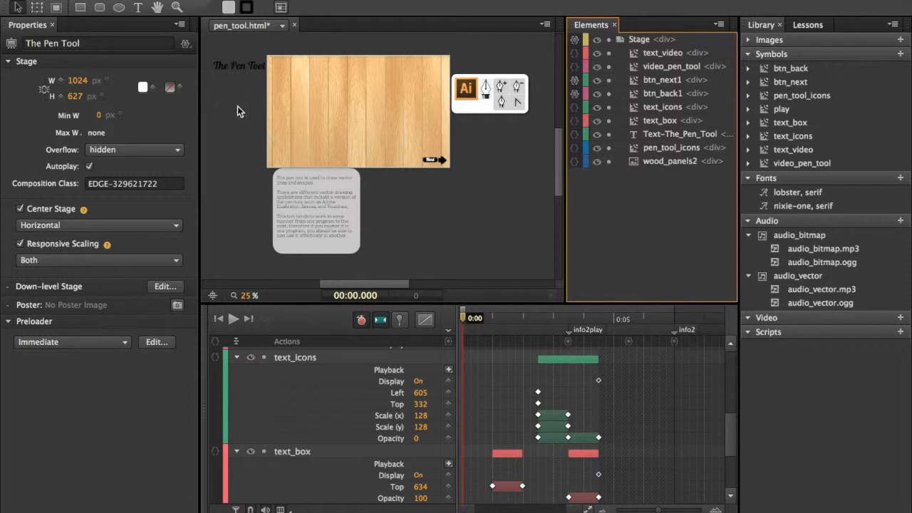
# Move the playhead to 2.75 seconds and view the editable text of the "The Pen Tool" title without changing it
pyautogui.moveTo(464, 324); pyautogui.dragTo(560, 292)
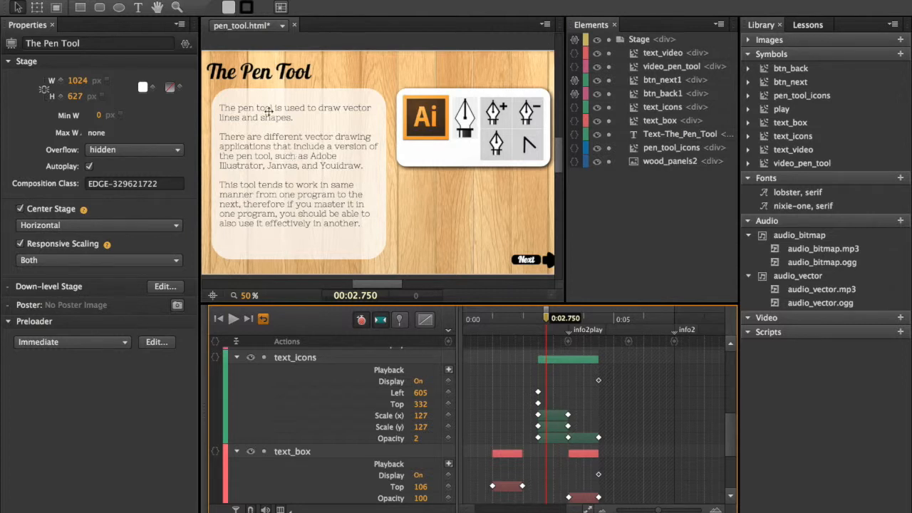
pyautogui.click(291, 74)
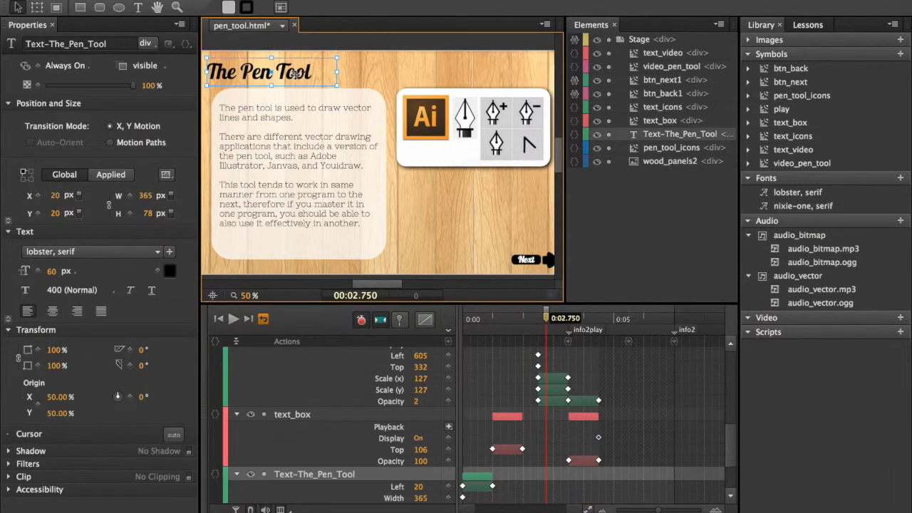
pyautogui.doubleClick(294, 74)
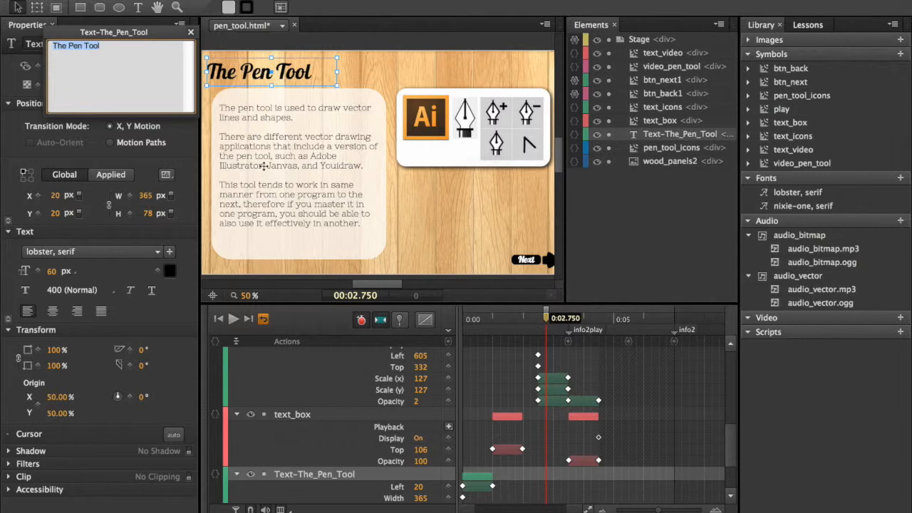
pyautogui.press('Escape')
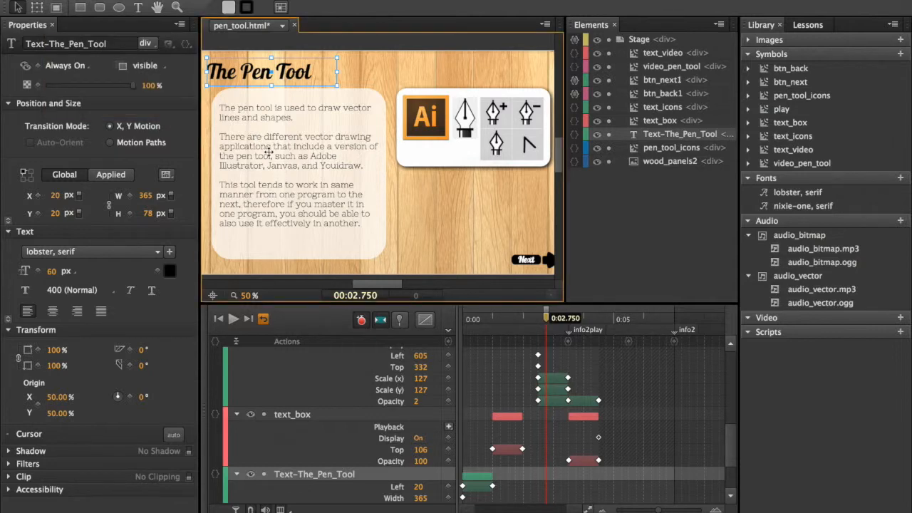
pyautogui.click(281, 151)
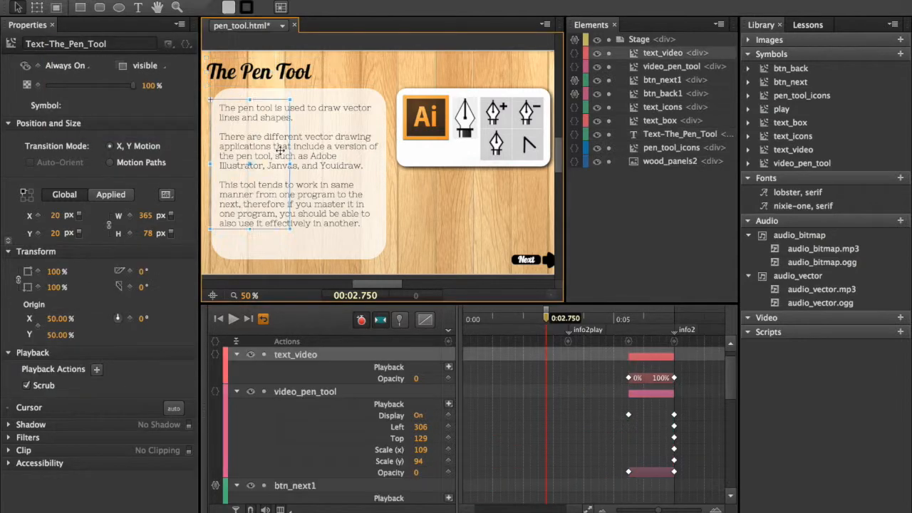
pyautogui.doubleClick(339, 155)
pyautogui.doubleClick(339, 155)
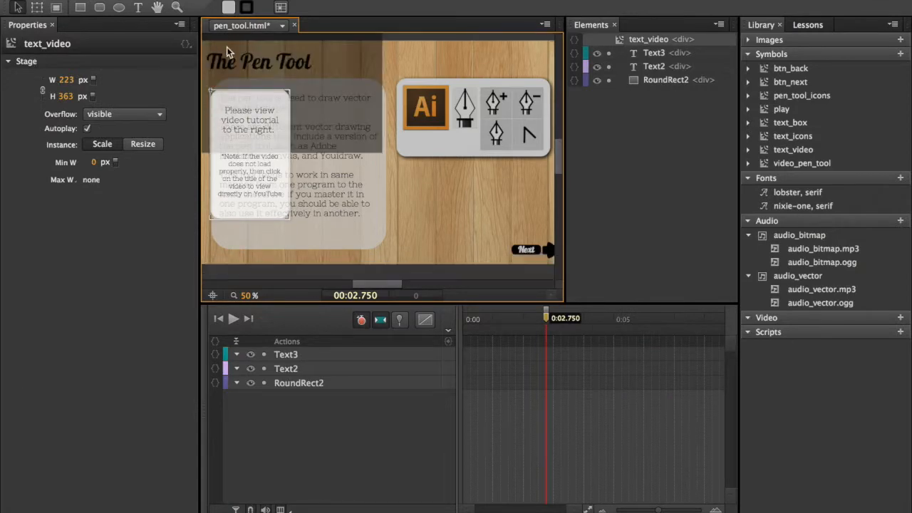
pyautogui.doubleClick(305, 147)
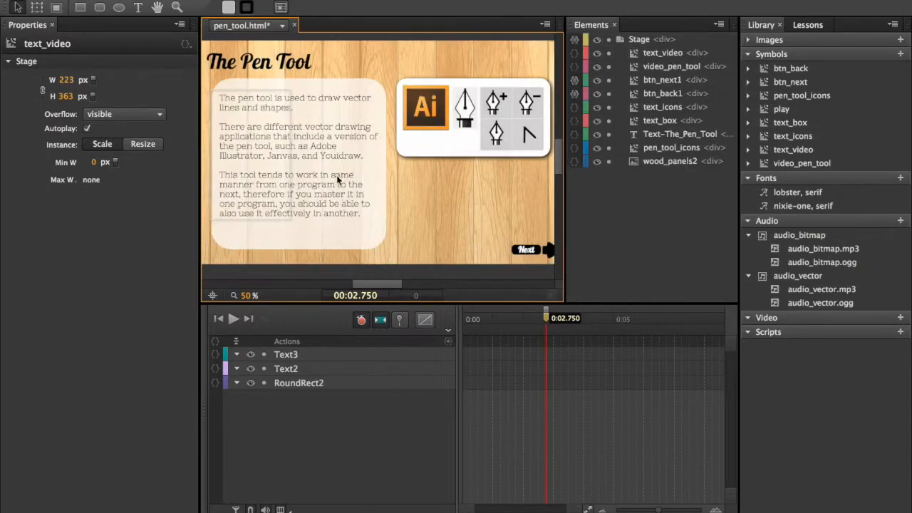
# Enter the text_box symbol, view the full text of its pen tool paragraphs, and return to the Stage
pyautogui.click(349, 217)
pyautogui.click(283, 229)
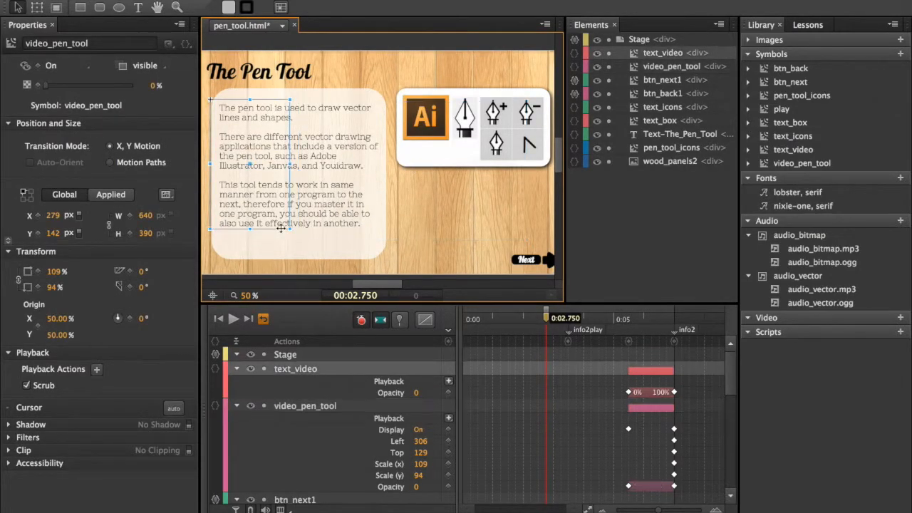
pyautogui.click(298, 232)
pyautogui.click(291, 249)
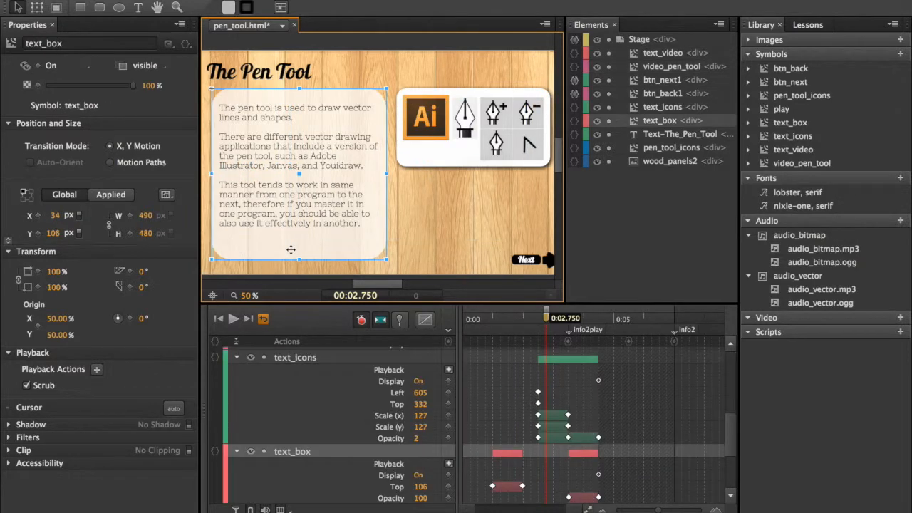
pyautogui.doubleClick(290, 250)
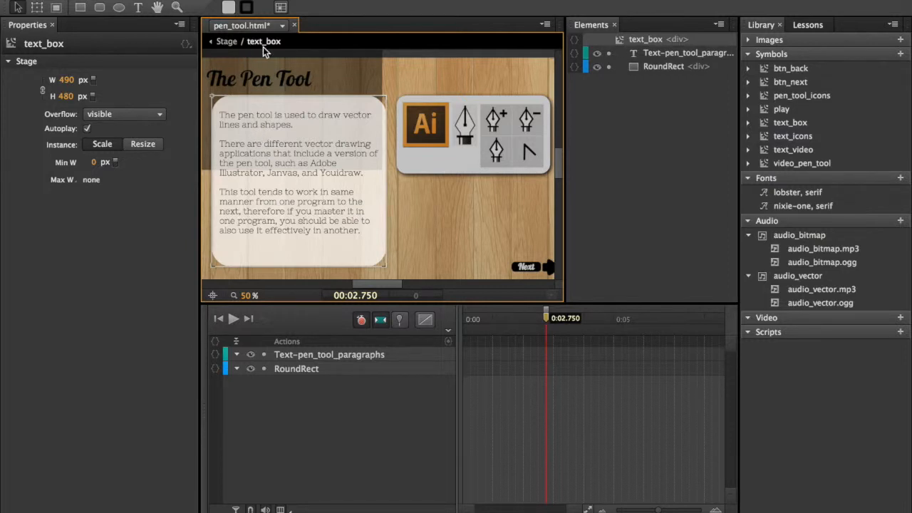
pyautogui.doubleClick(268, 141)
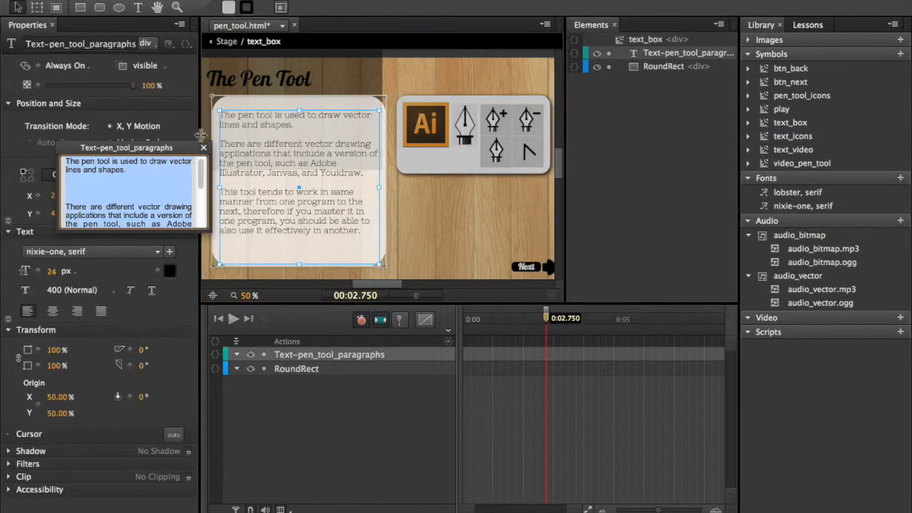
pyautogui.scroll(-5, 189, 214)
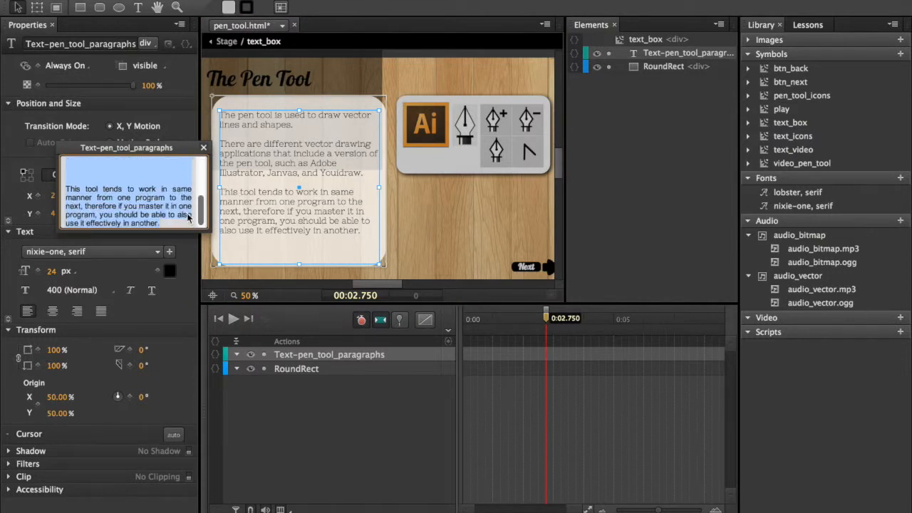
pyautogui.click(218, 43)
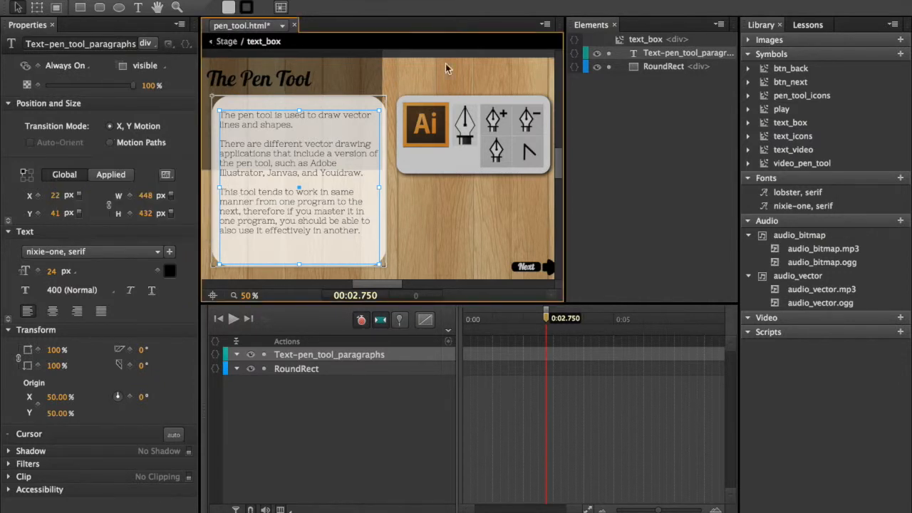
pyautogui.click(227, 43)
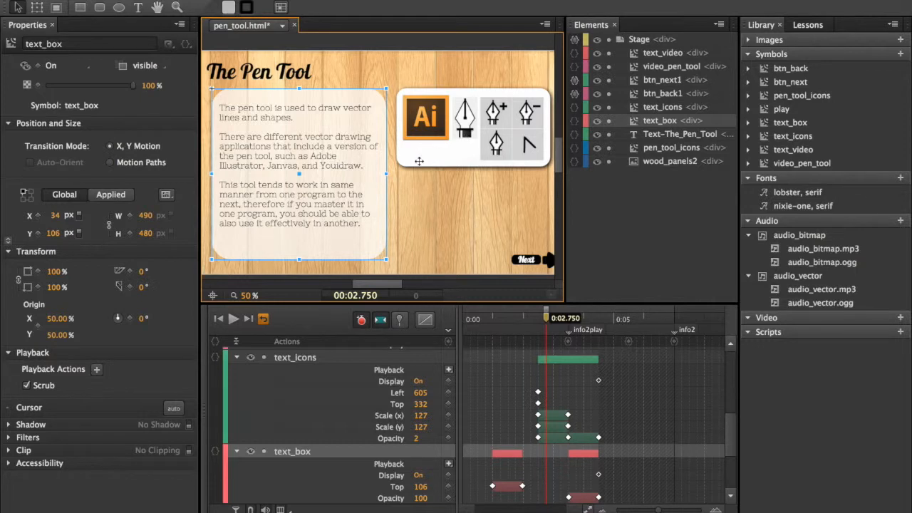
# Delete the pen_tool image inside the pen_tool_icons symbol and undo the deletion
pyautogui.click(440, 112)
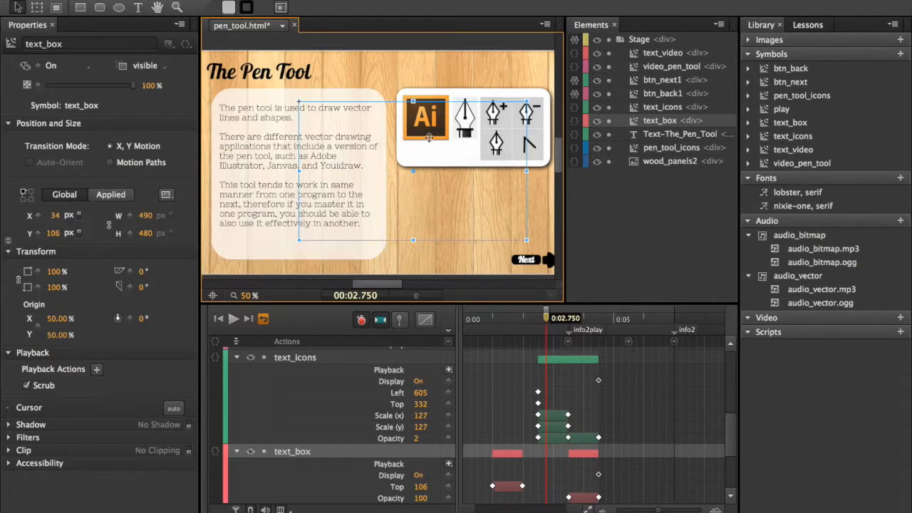
pyautogui.click(541, 146)
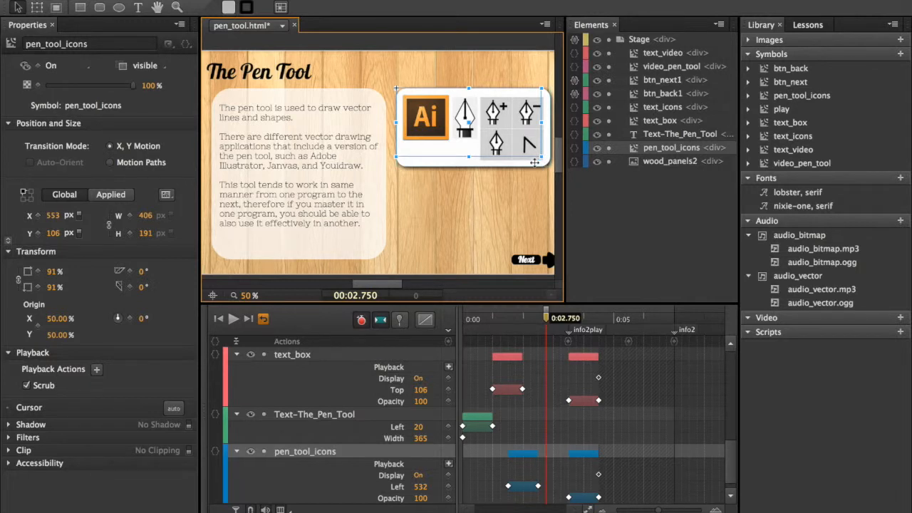
pyautogui.doubleClick(536, 163)
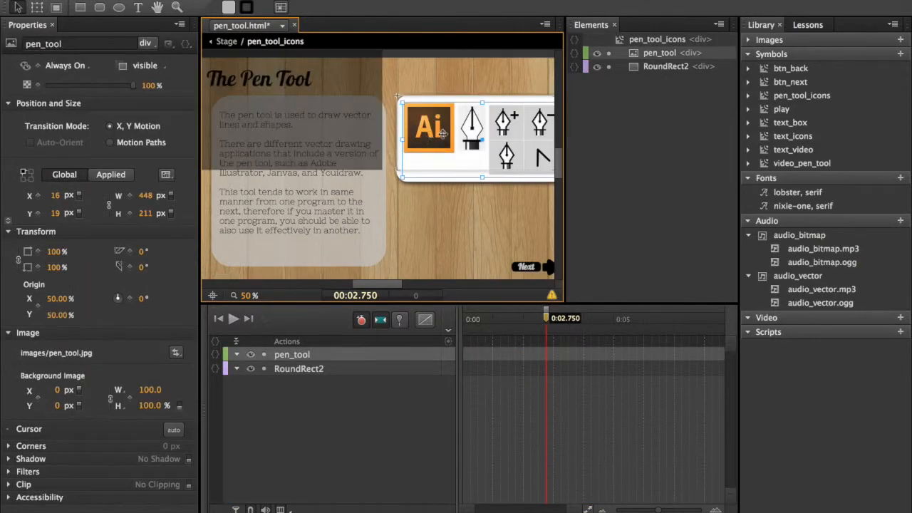
pyautogui.press('Delete')
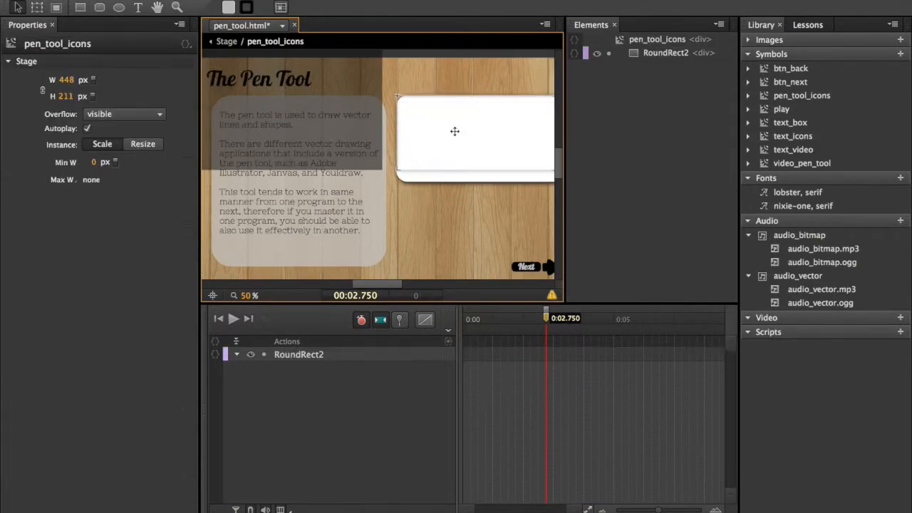
pyautogui.hotkey('ctrl', 'z')
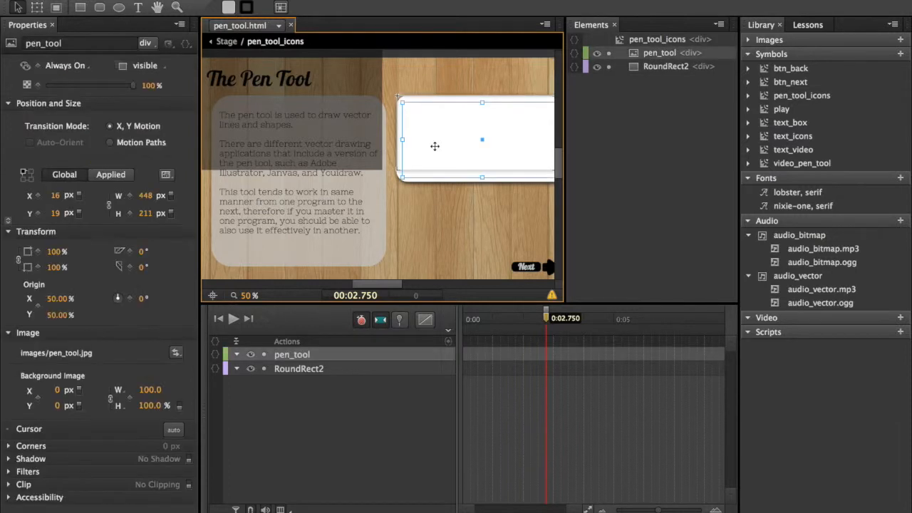
# View the image files available for import, cancel the import, and return to the Stage
pyautogui.click(128, 2)
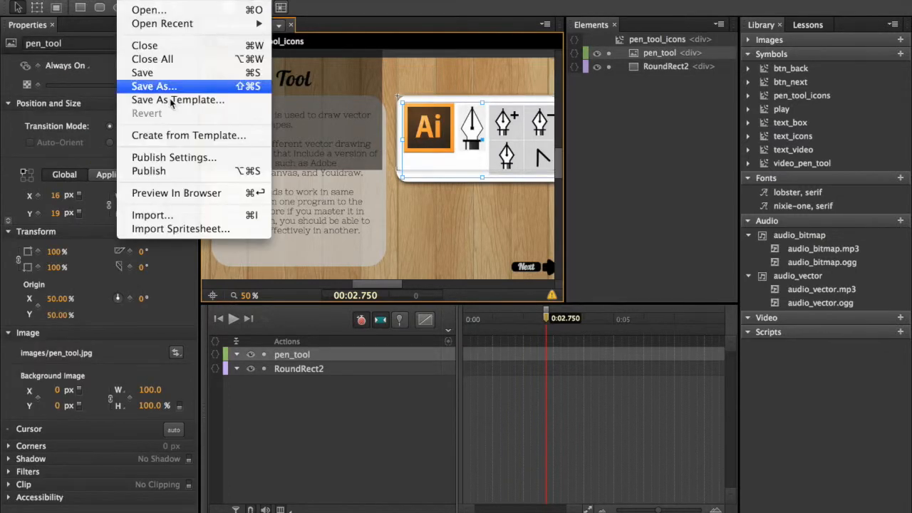
pyautogui.click(178, 214)
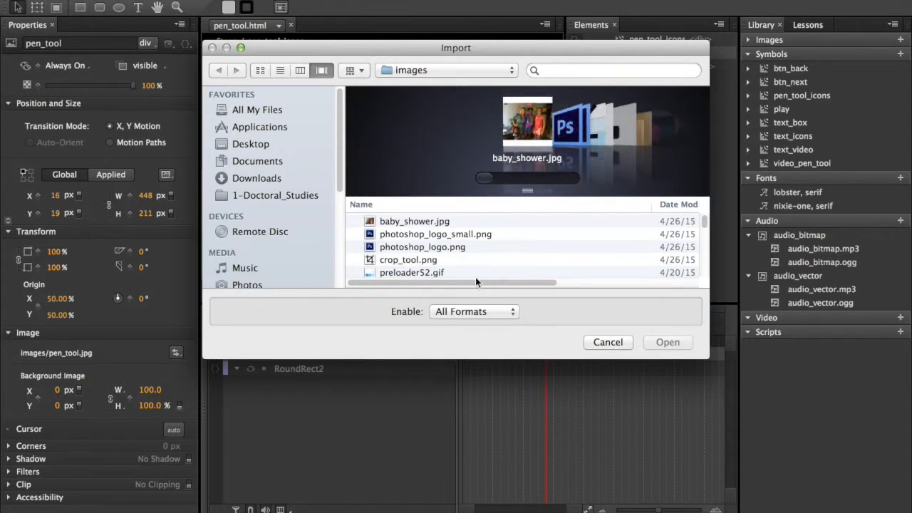
pyautogui.click(617, 344)
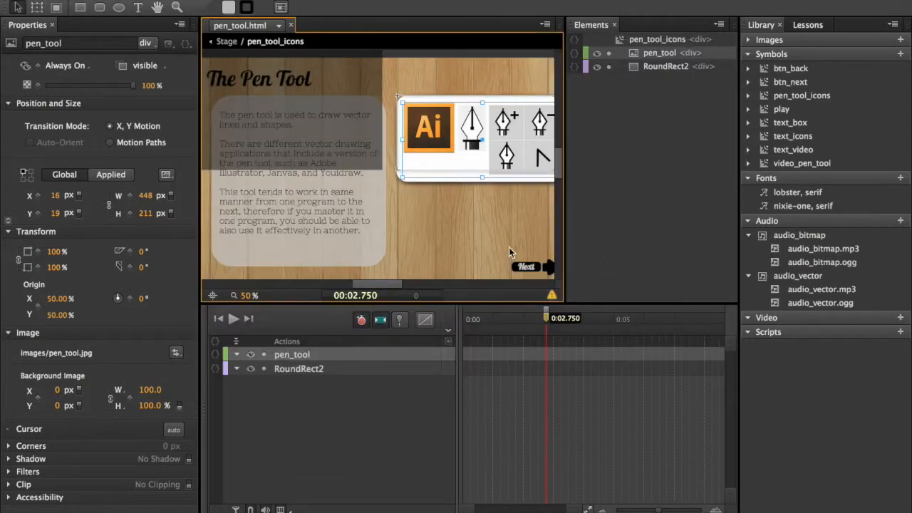
pyautogui.click(226, 41)
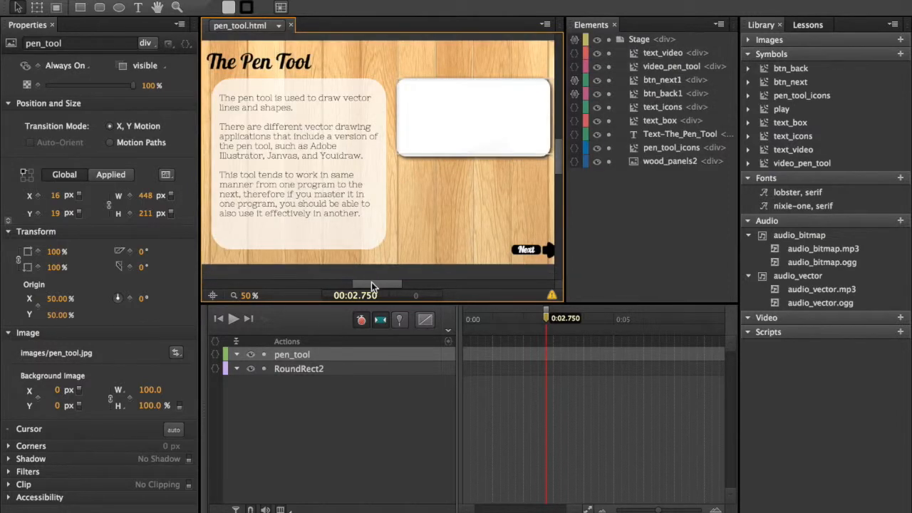
# Move the playhead to 4 seconds and view the click action code of the Next button
pyautogui.click(506, 137)
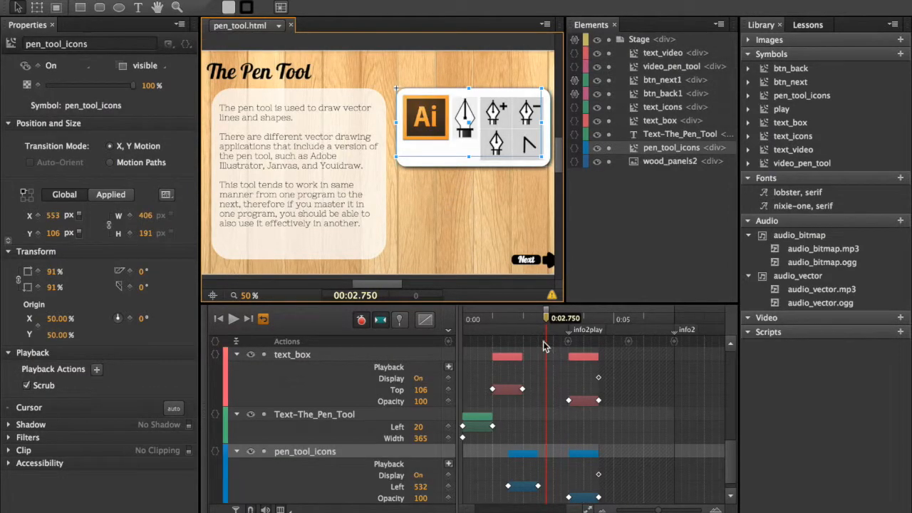
pyautogui.moveTo(546, 318); pyautogui.dragTo(585, 323)
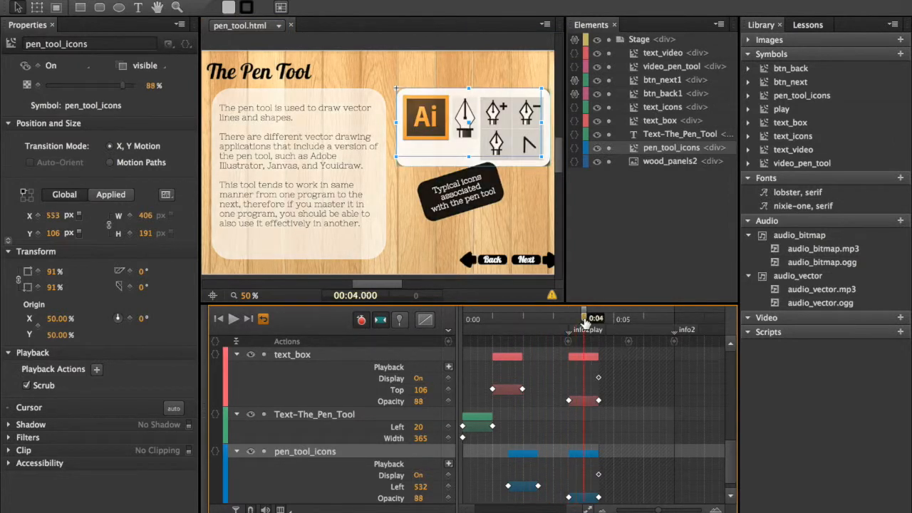
pyautogui.moveTo(390, 287); pyautogui.dragTo(402, 283)
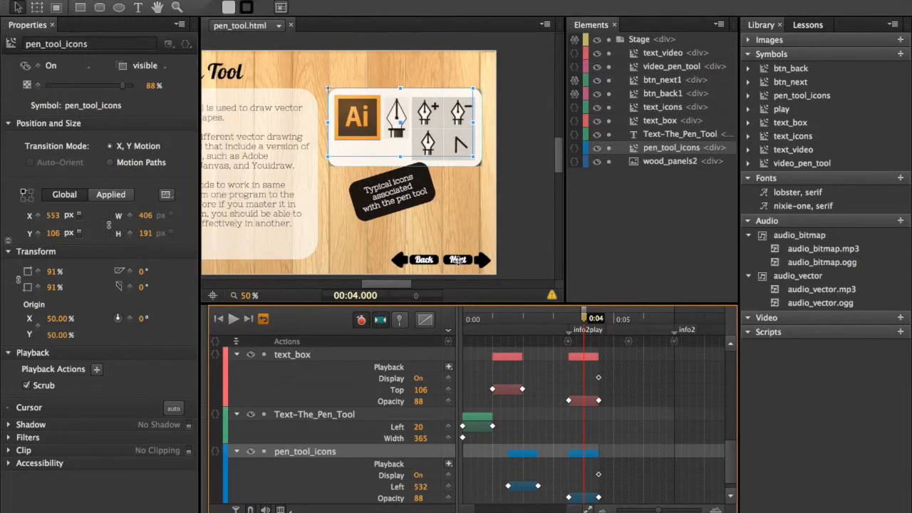
pyautogui.click(457, 259)
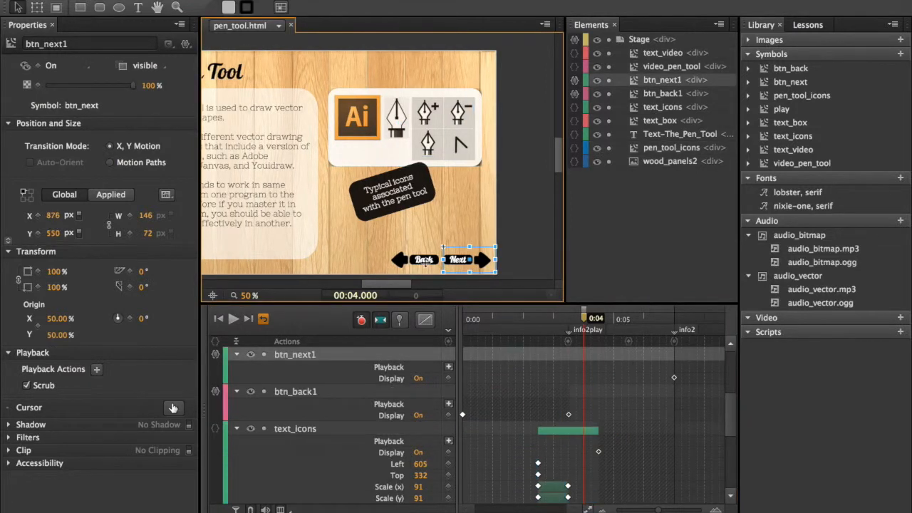
pyautogui.click(425, 261)
pyautogui.click(462, 261)
pyautogui.click(215, 355)
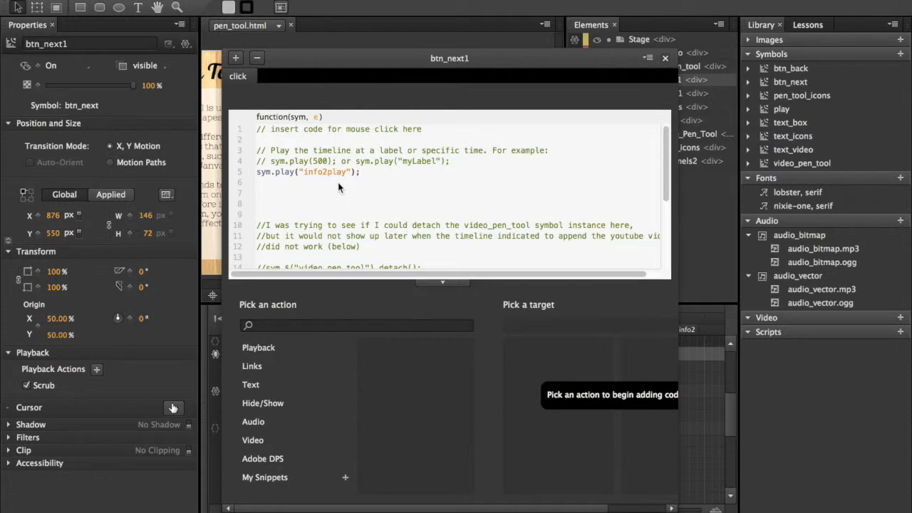
pyautogui.click(665, 57)
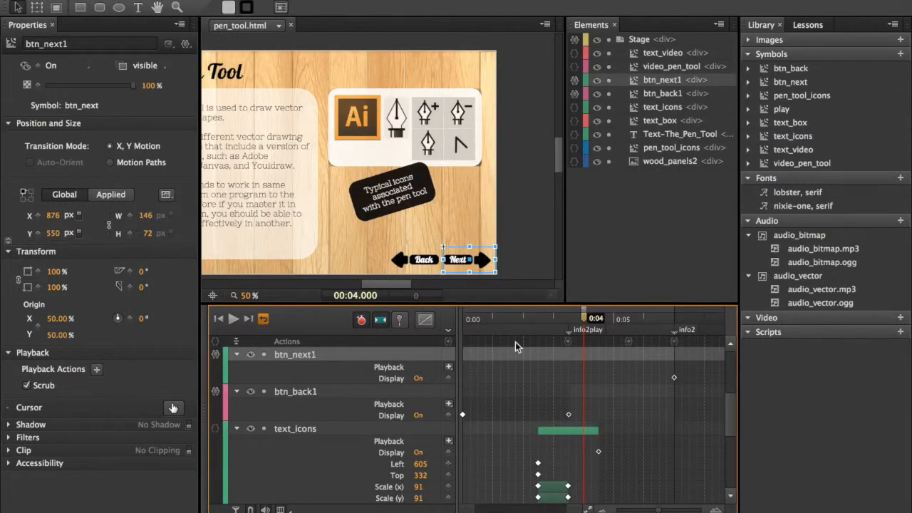
# Move the playhead to 3.5 seconds and examine the timeline around the info2play label at a larger time scale
pyautogui.moveTo(585, 321); pyautogui.dragTo(576, 320)
pyautogui.moveTo(468, 322); pyautogui.dragTo(572, 340)
pyautogui.click(569, 334)
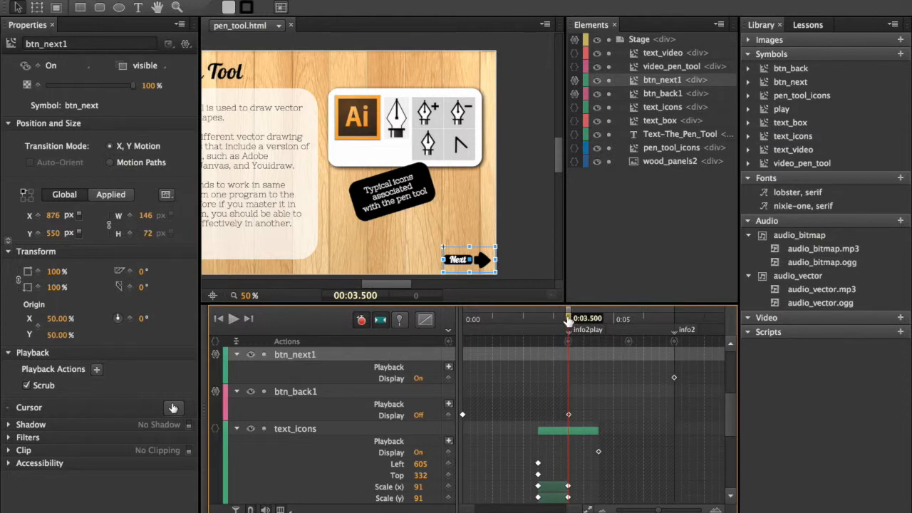
pyautogui.moveTo(565, 320); pyautogui.dragTo(568, 320)
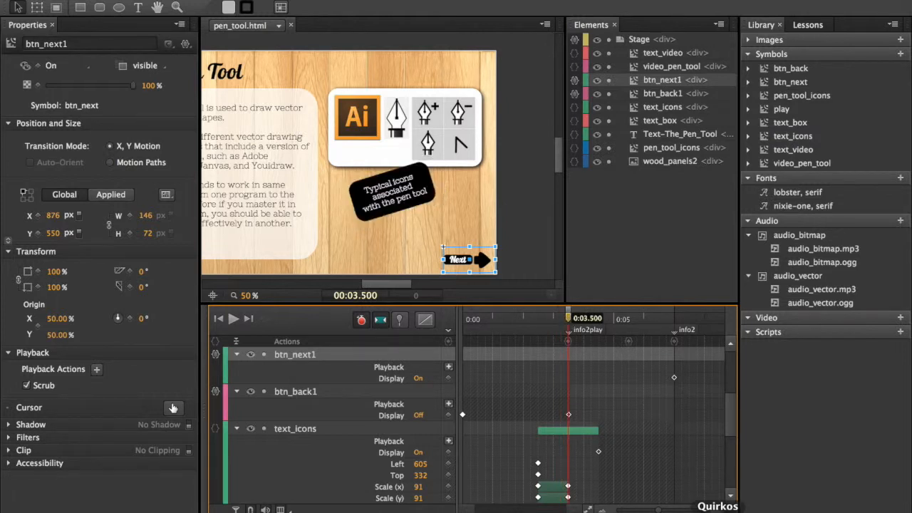
pyautogui.click(716, 511)
pyautogui.click(717, 510)
pyautogui.click(716, 510)
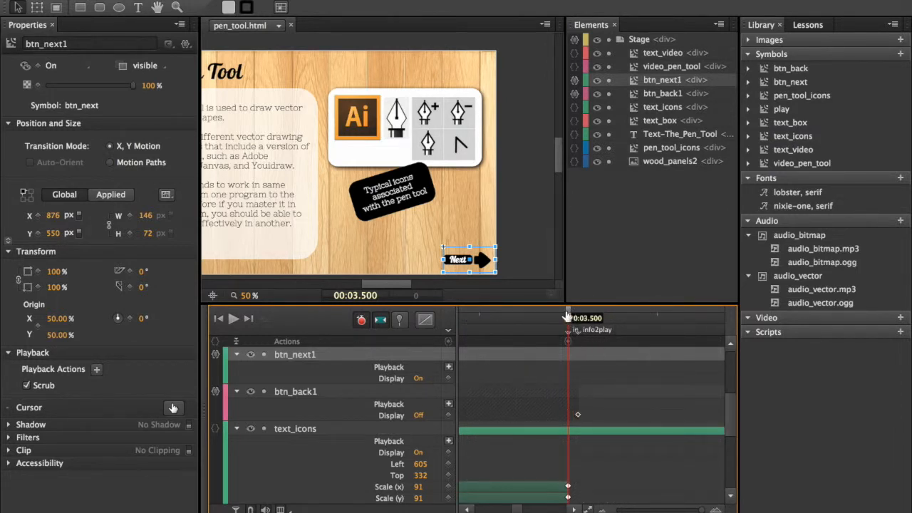
# Move the playhead to the info2 label at 7 seconds, using a smaller timeline scale, and view the Stage there
pyautogui.moveTo(568, 317); pyautogui.dragTo(732, 329)
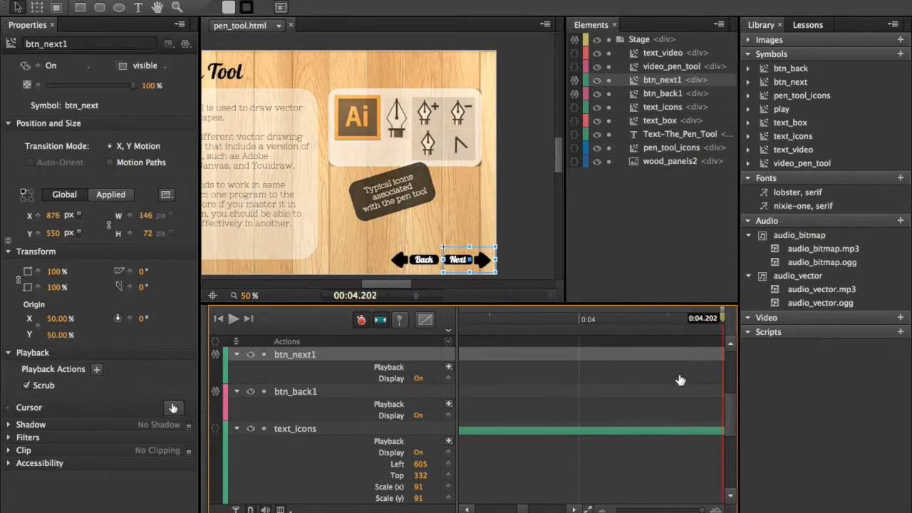
pyautogui.click(602, 509)
pyautogui.click(602, 510)
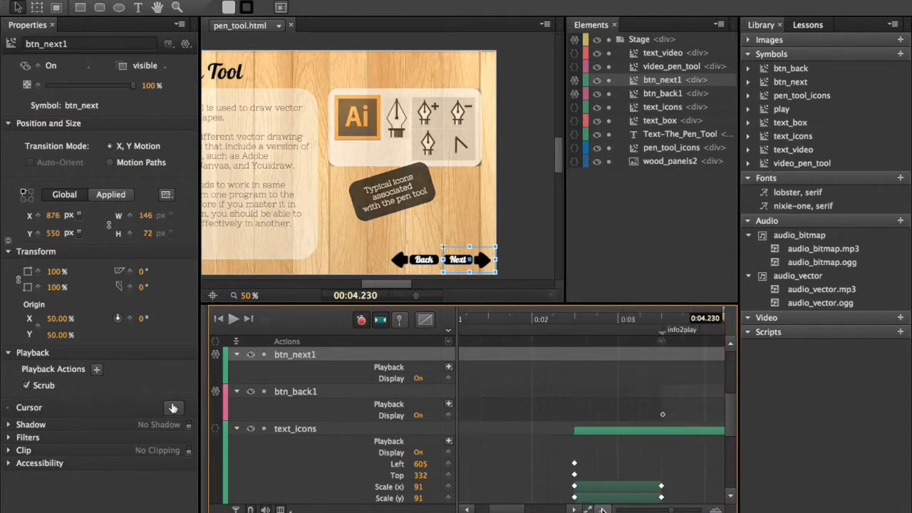
pyautogui.click(602, 509)
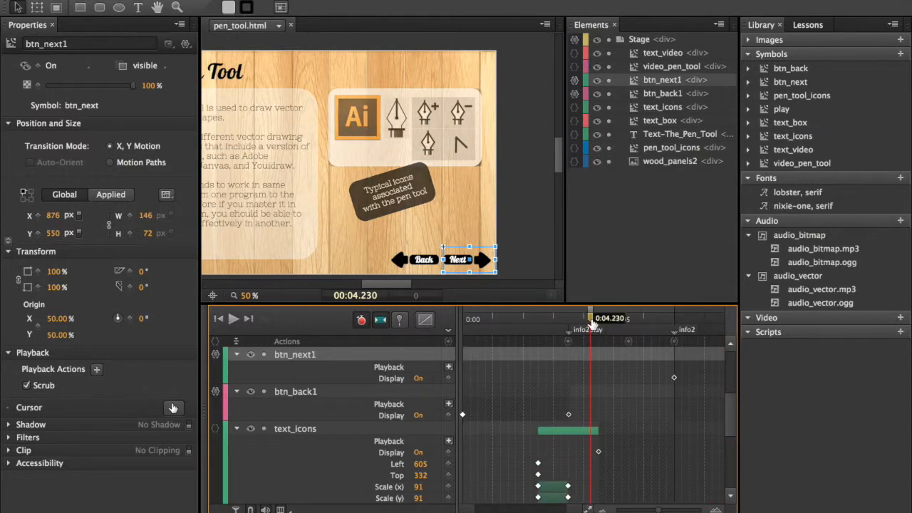
pyautogui.click(628, 320)
pyautogui.moveTo(663, 320)
pyautogui.mouseDown()
pyautogui.moveTo(686, 321)
pyautogui.moveTo(673, 330)
pyautogui.mouseUp()
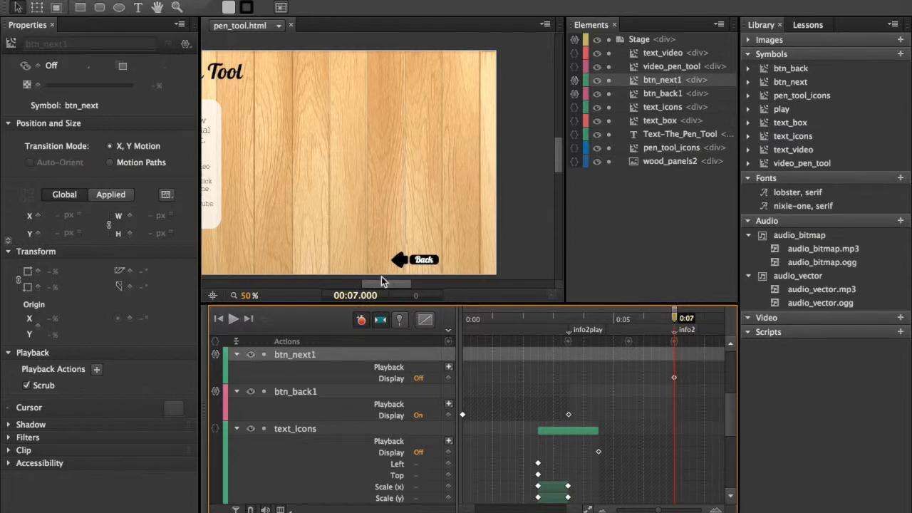
pyautogui.moveTo(379, 286); pyautogui.dragTo(373, 286)
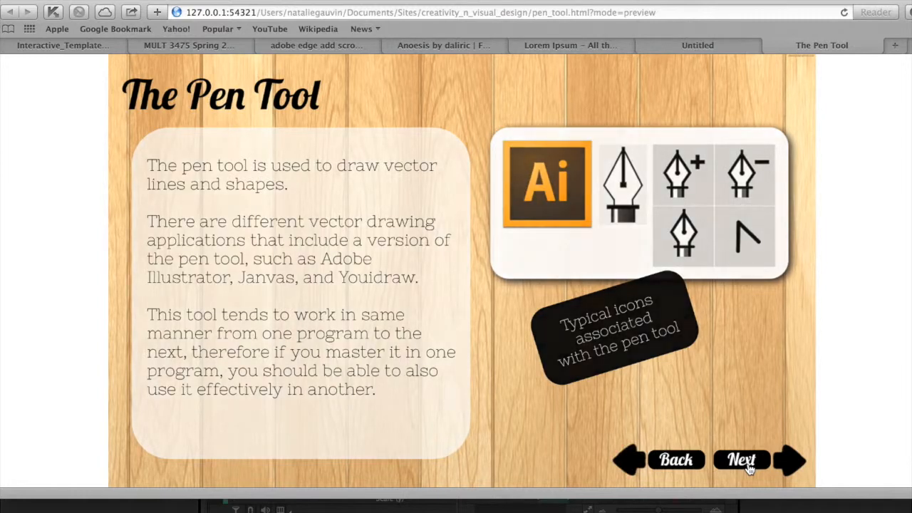
# Advance the browser preview of the lesson to its video page, then play and pause the embedded YouTube tutorial
pyautogui.click(741, 460)
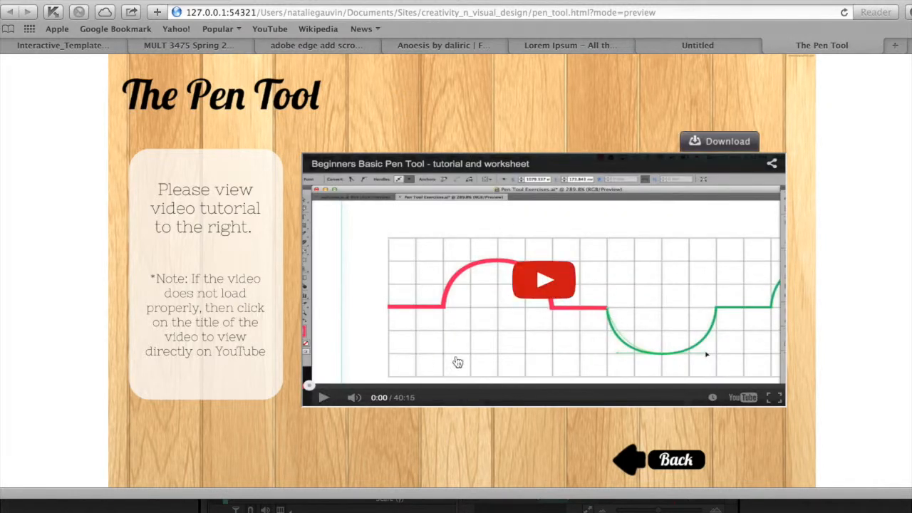
pyautogui.click(542, 287)
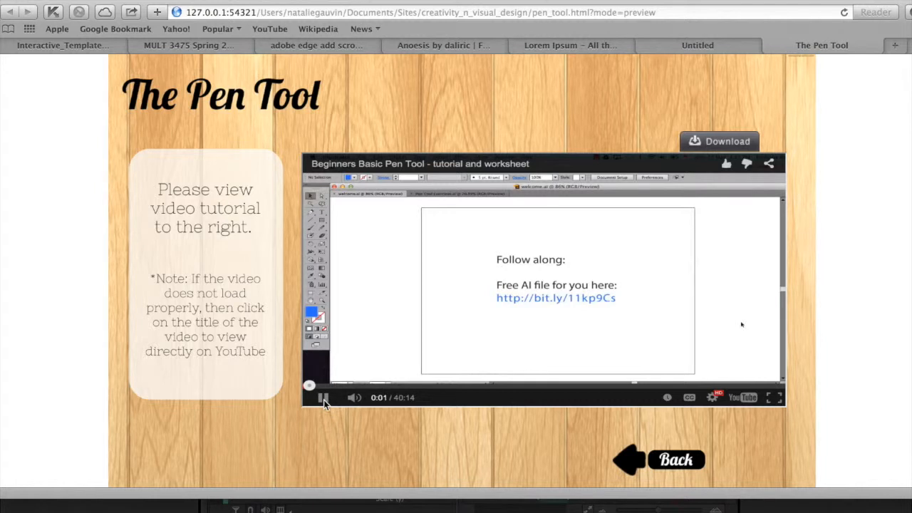
pyautogui.click(324, 400)
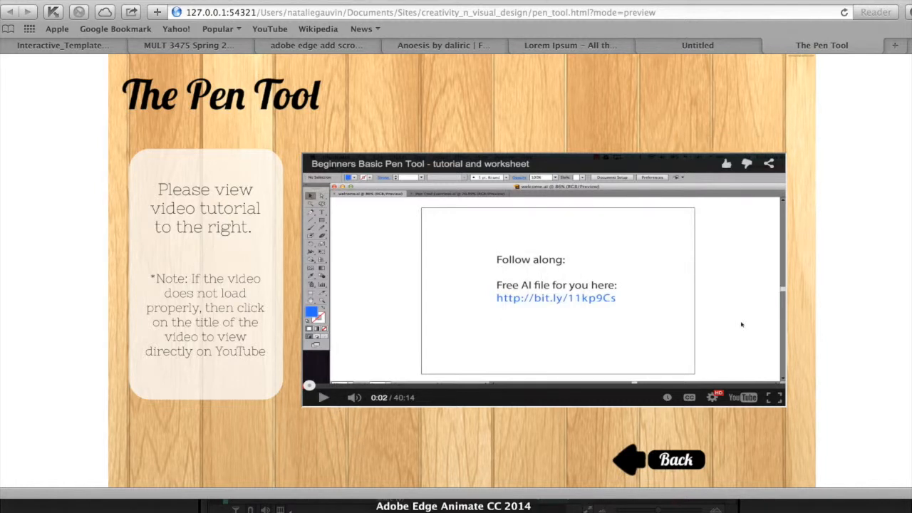
# Switch back to Adobe Edge Animate and view the code of the timeline trigger at 5500 ms
pyautogui.click(453, 509)
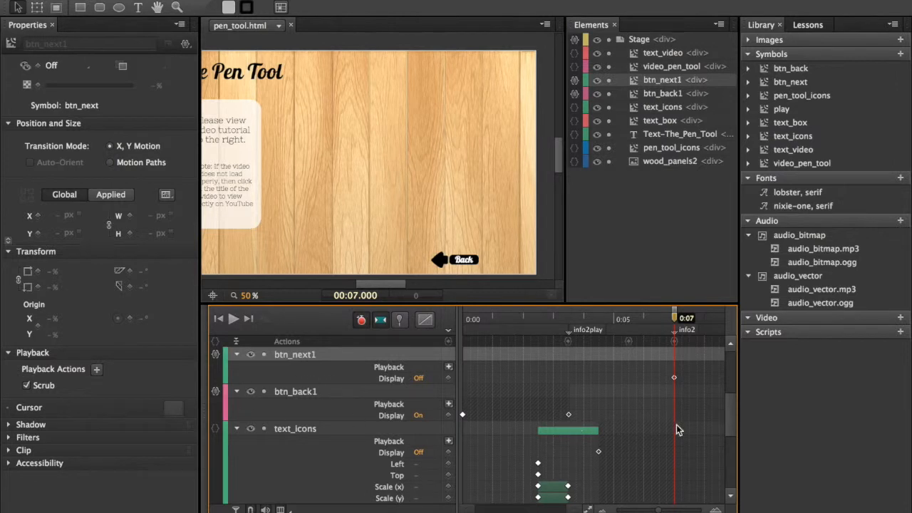
pyautogui.scroll(5, 663, 353)
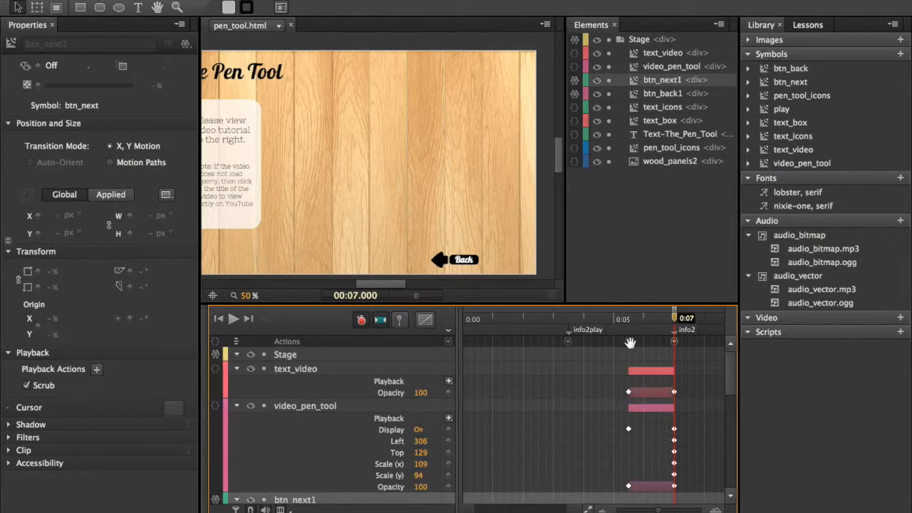
pyautogui.doubleClick(630, 343)
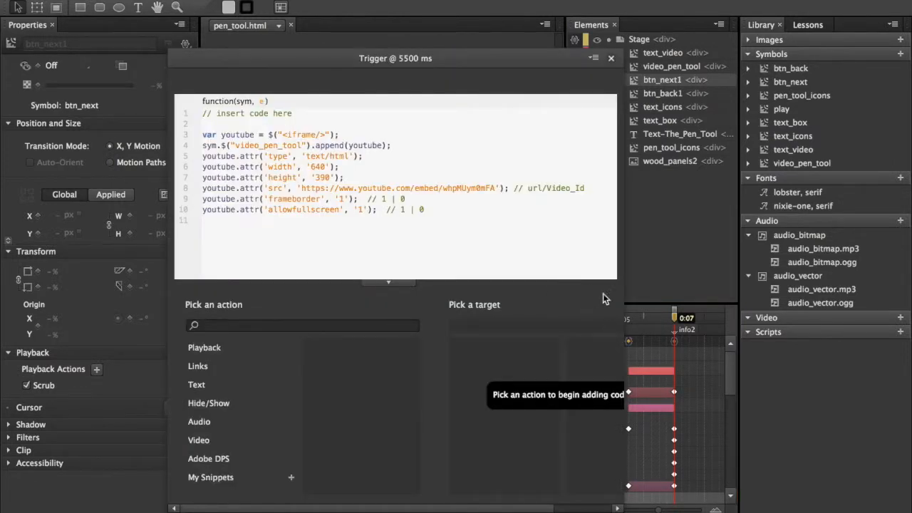
pyautogui.click(611, 59)
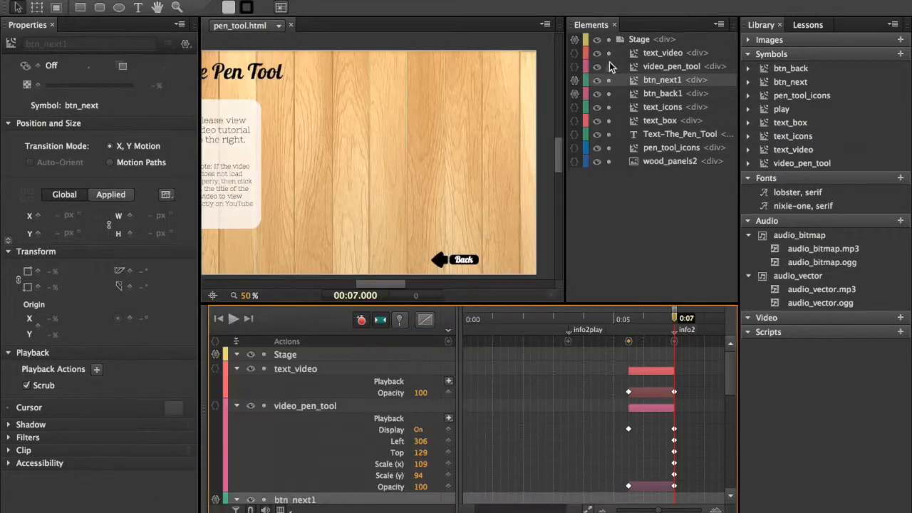
# Highlight the YouTube embed URL in the src line of the 5500 ms trigger code, then close the code
pyautogui.doubleClick(628, 342)
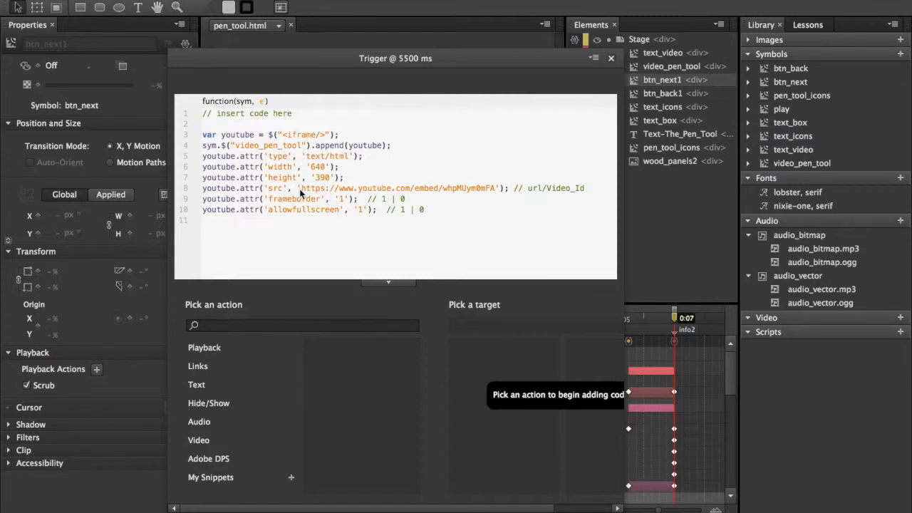
pyautogui.moveTo(302, 191); pyautogui.dragTo(497, 192)
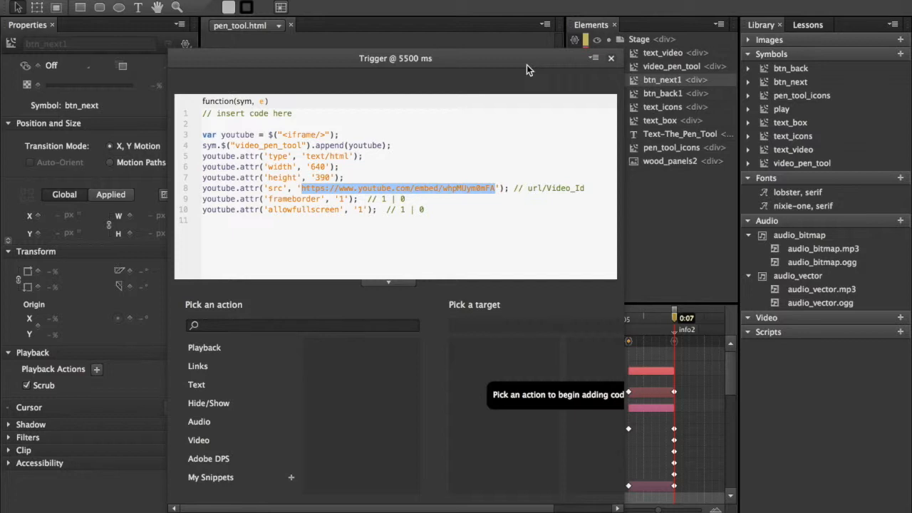
pyautogui.click(612, 58)
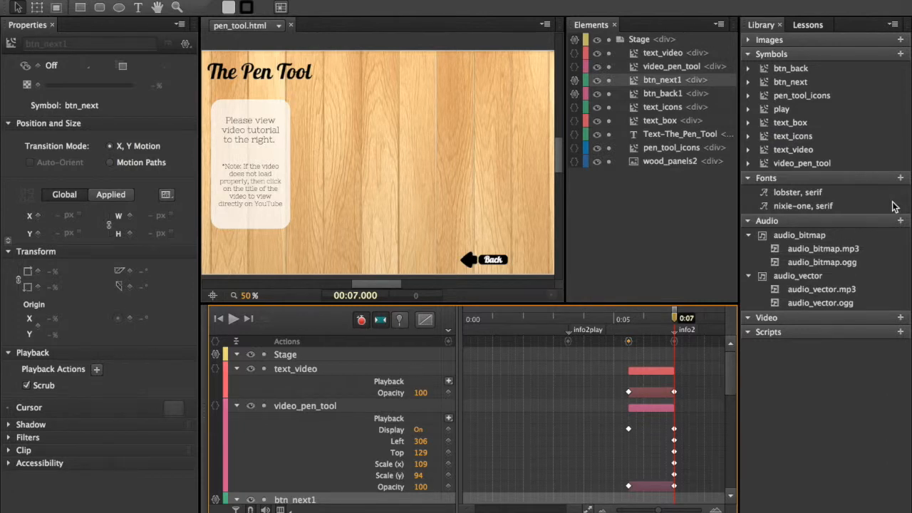
# View the composition's Code window, collapse its Stage entries to see the symbol list, and close the window
pyautogui.click(764, 333)
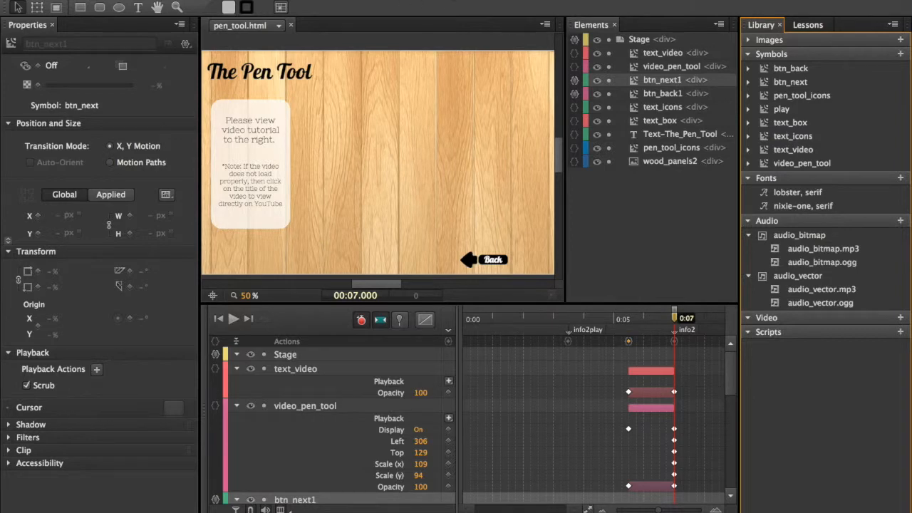
pyautogui.click(336, 0)
pyautogui.click(357, 95)
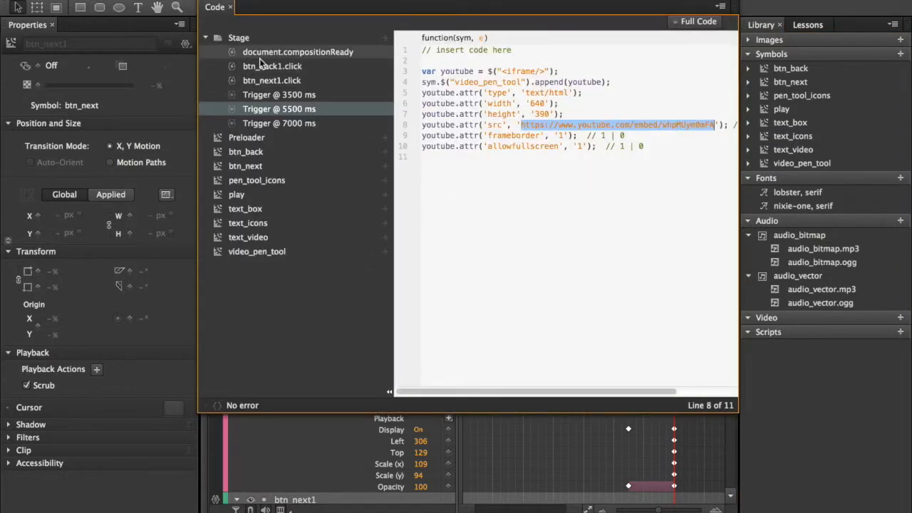
pyautogui.click(205, 39)
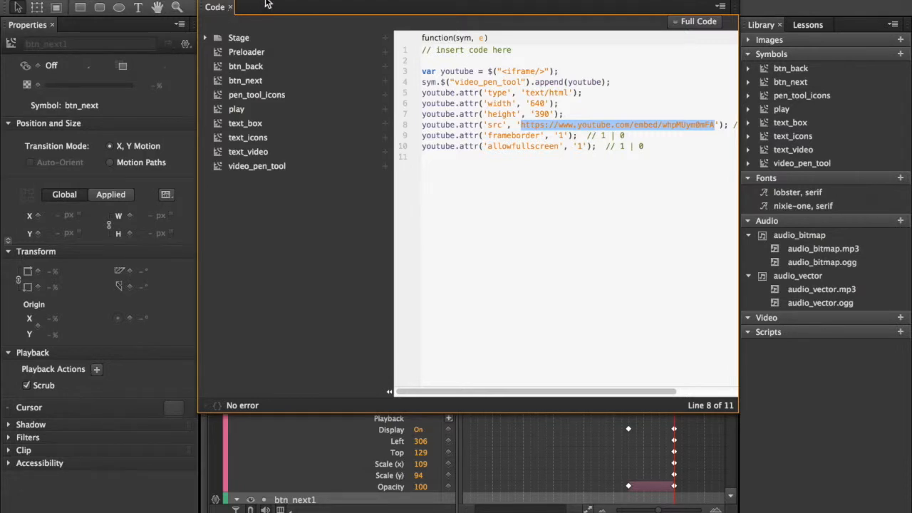
pyautogui.moveTo(270, 3); pyautogui.dragTo(347, 60)
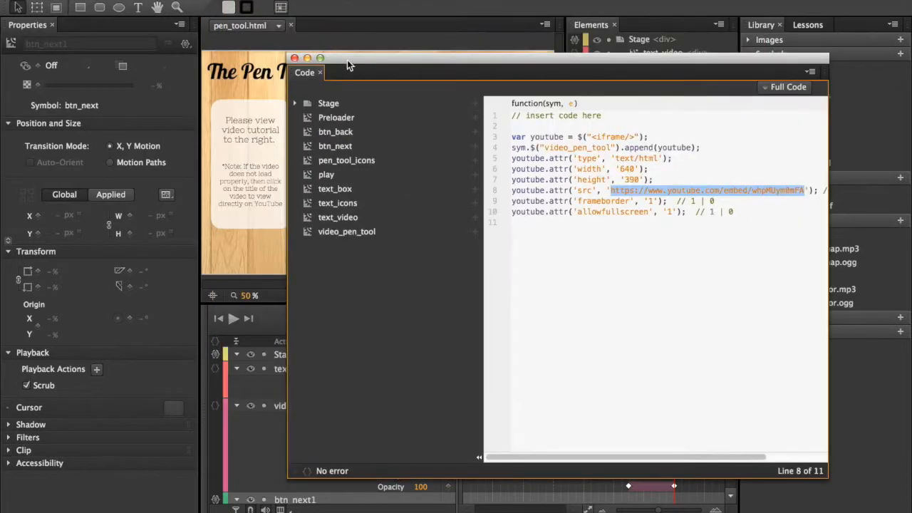
pyautogui.click(294, 58)
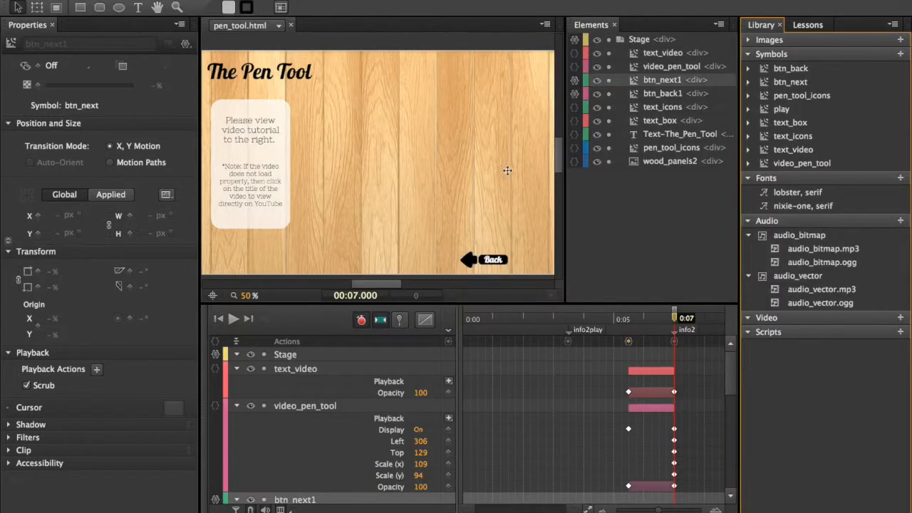
# Switch to Finder and select pen_tool.html in the creativity_n_visual_design folder under Documents > Sites
pyautogui.press('super+Tab')
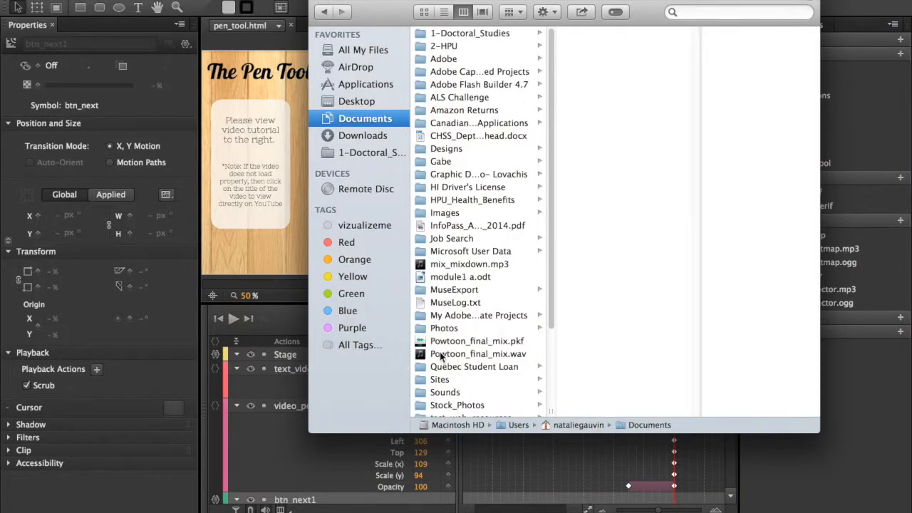
pyautogui.click(453, 379)
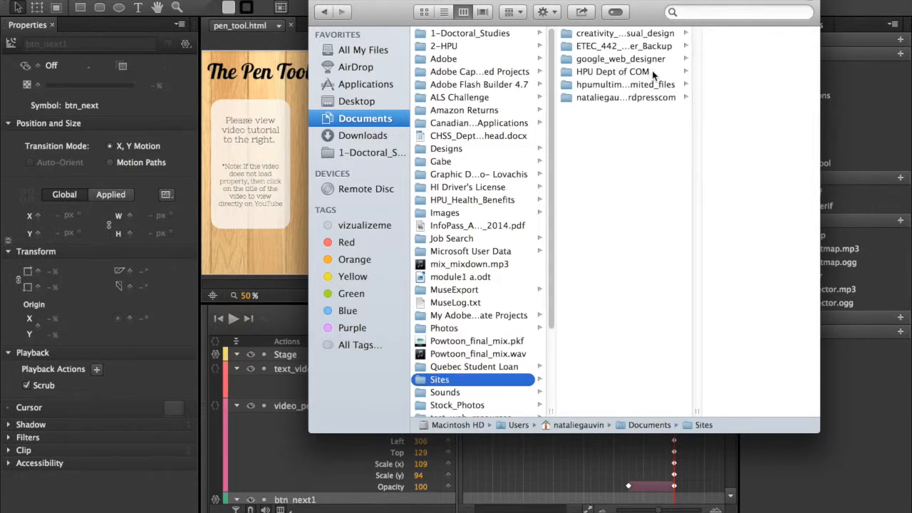
pyautogui.click(631, 33)
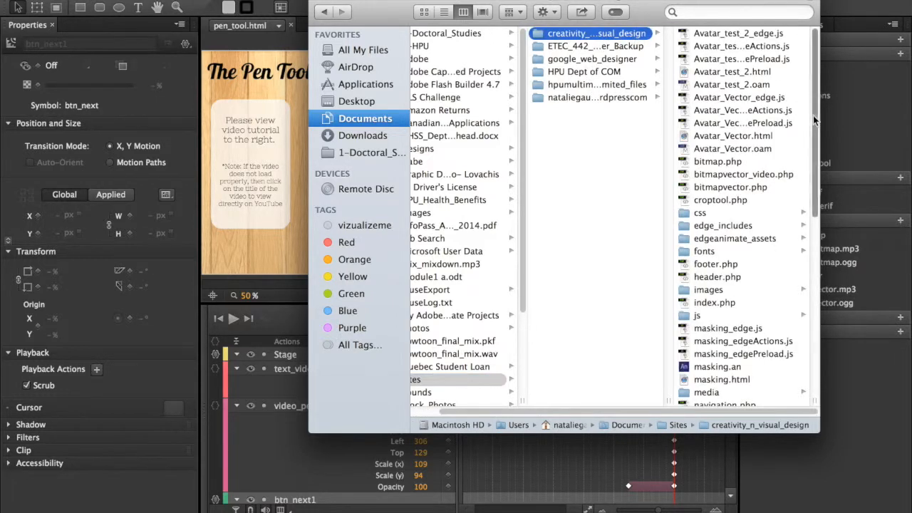
pyautogui.scroll(-10, 816, 122)
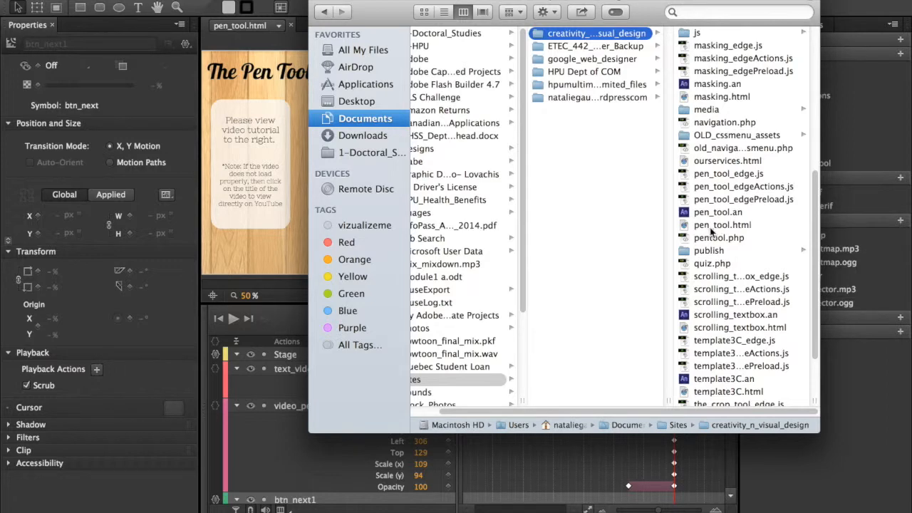
pyautogui.click(732, 226)
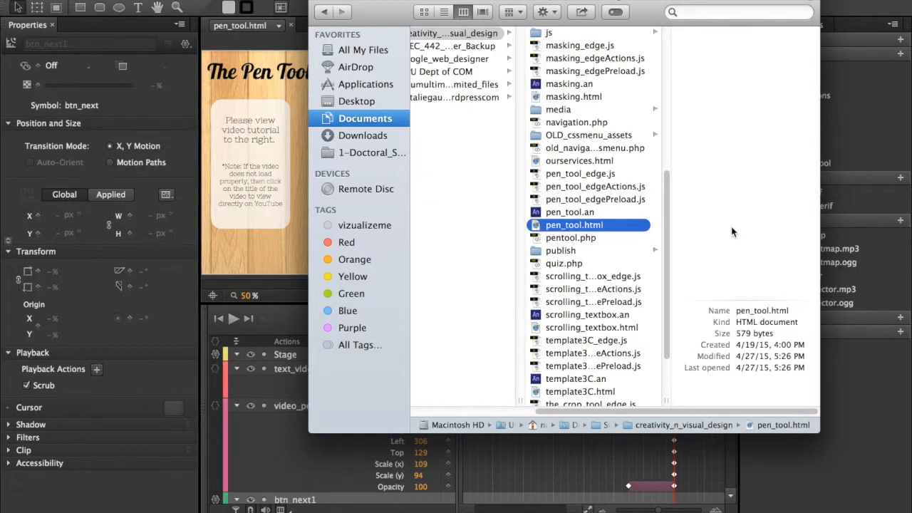